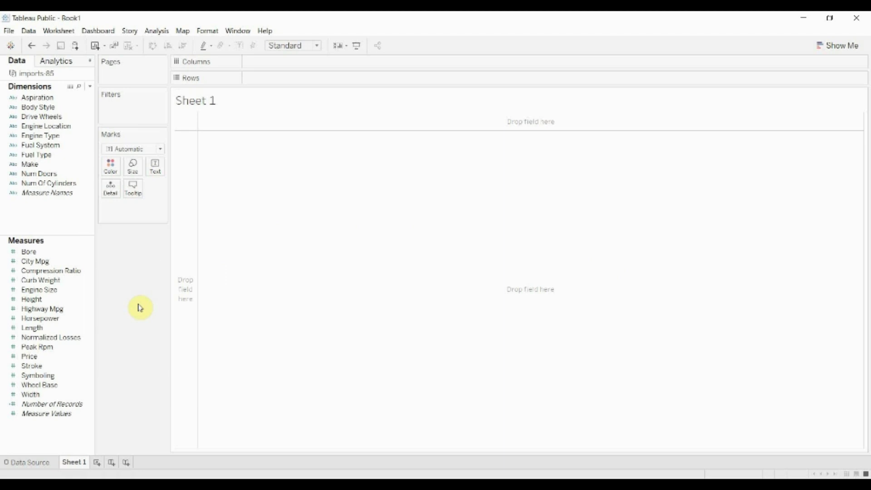
Step: Put Drive Wheels on the Rows shelf so Sheet 1 lists 4wd, fwd and rwd
left_click_drag(40, 117, 271, 84)
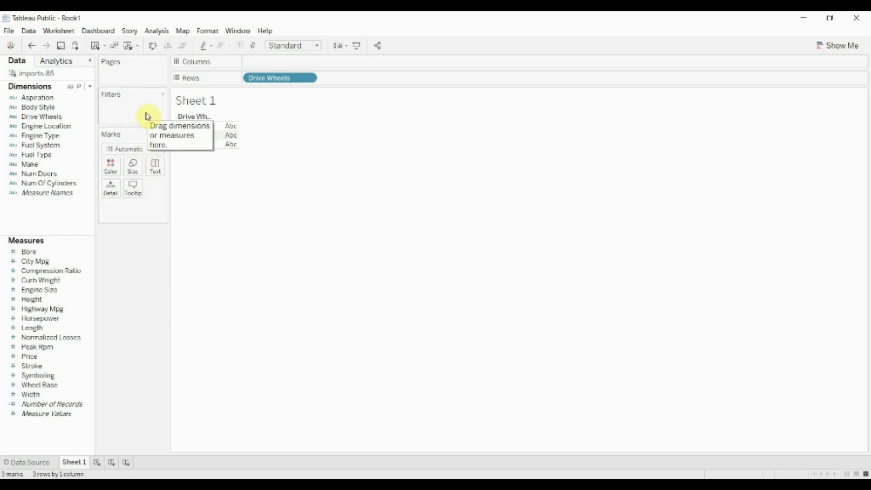
Step: Create a calculated field 'if 4wd/2wd' starting IF [Drive Wheels] == 'fwd' THEN '2wd'
left_click(90, 87)
left_click(89, 96)
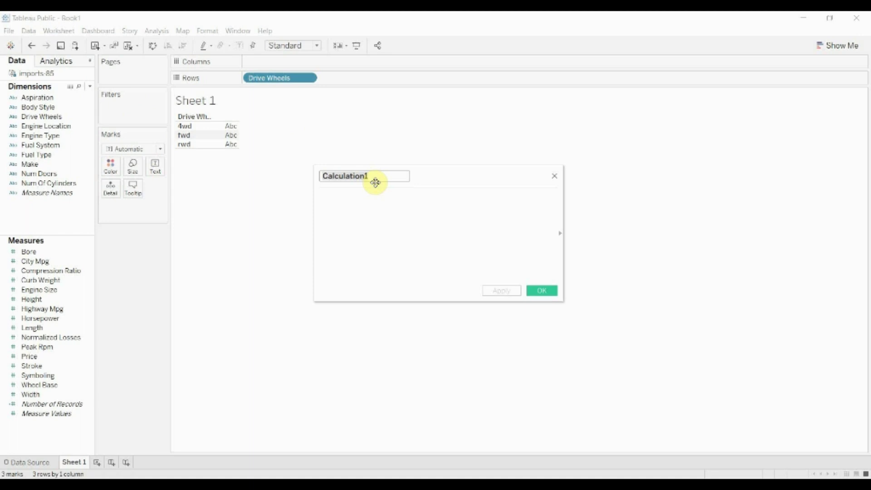
type("if 4wd/2wd")
key("Tab")
type("if [D")
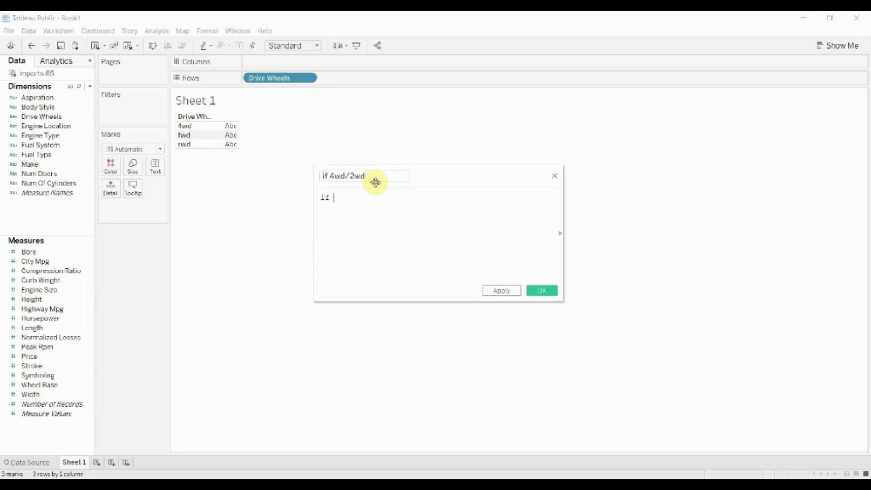
key("Return")
type("== 'fwd' then '2wd'")
key("Return")
Step: Add ELSEIF [Drive Wheels] == 'rwd' THEN '2wd', ELSE '4wd', END, and save the field
type("elseif [D")
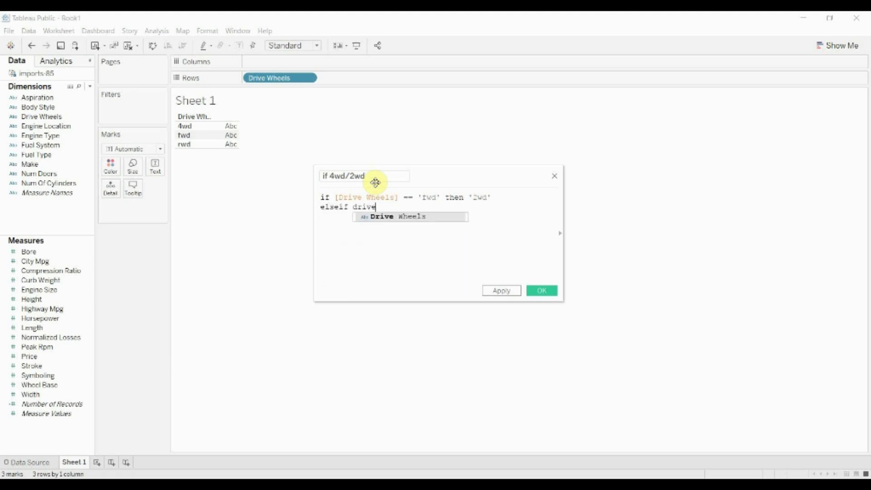
key("Return")
type("== 'rwd' then '2wd'")
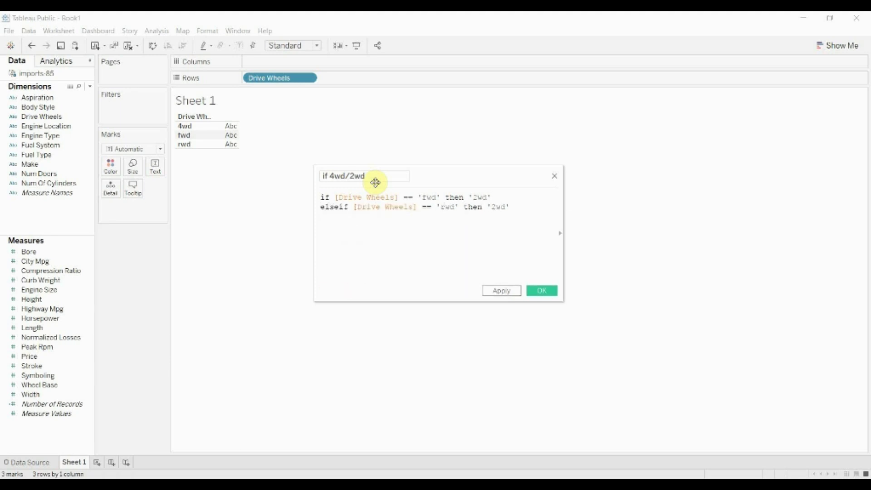
key("Return")
type("else '4wd'")
key("Return")
type("END")
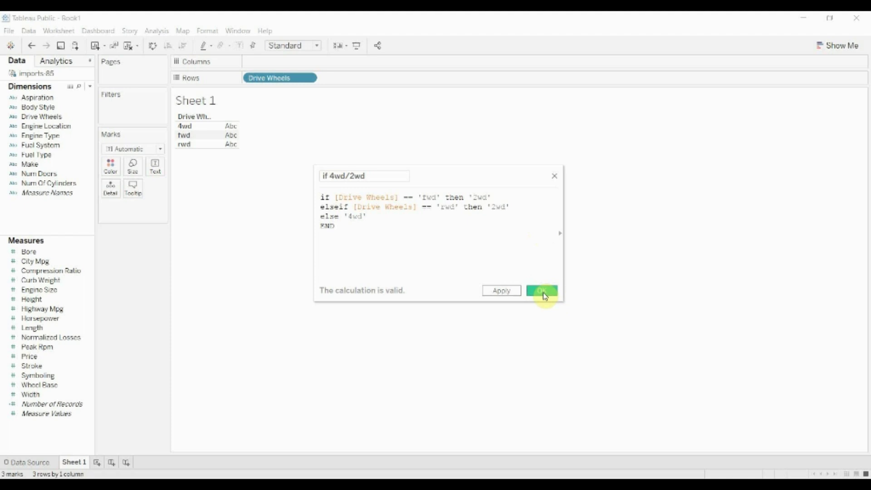
left_click(543, 291)
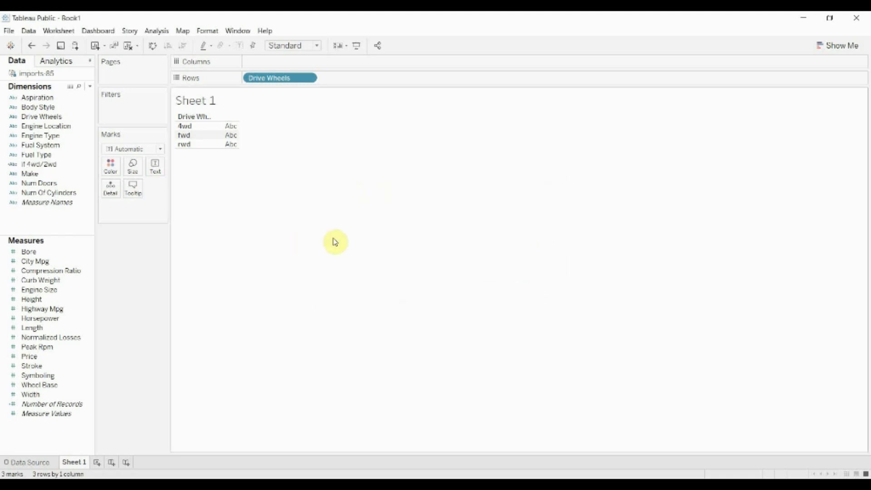
Step: Create another calculated field named 'contains 4/2wd' and begin an IF CONTAINS formula
left_click(90, 87)
left_click(88, 98)
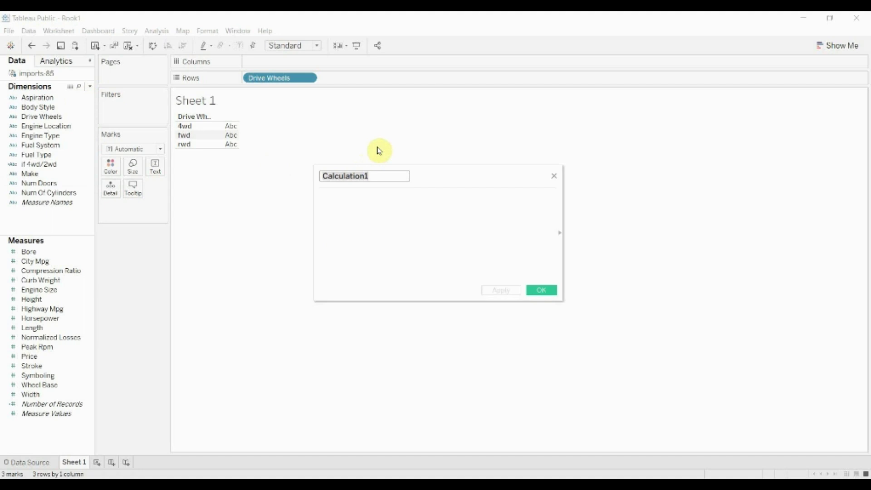
type("c")
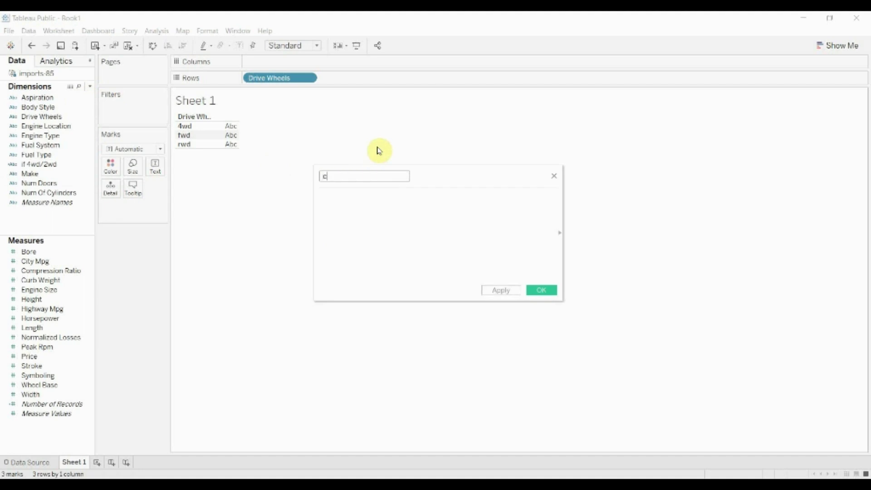
type("ontains 4/2wd")
key("Tab")
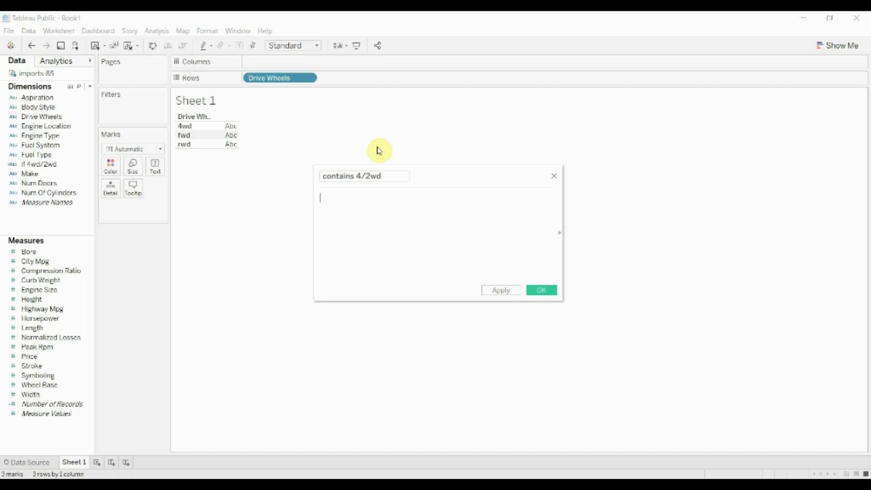
type("if con")
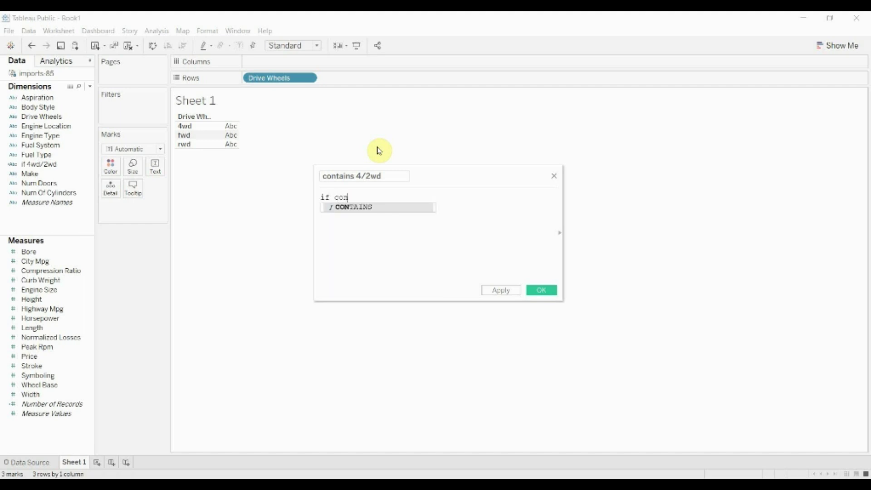
key("Return")
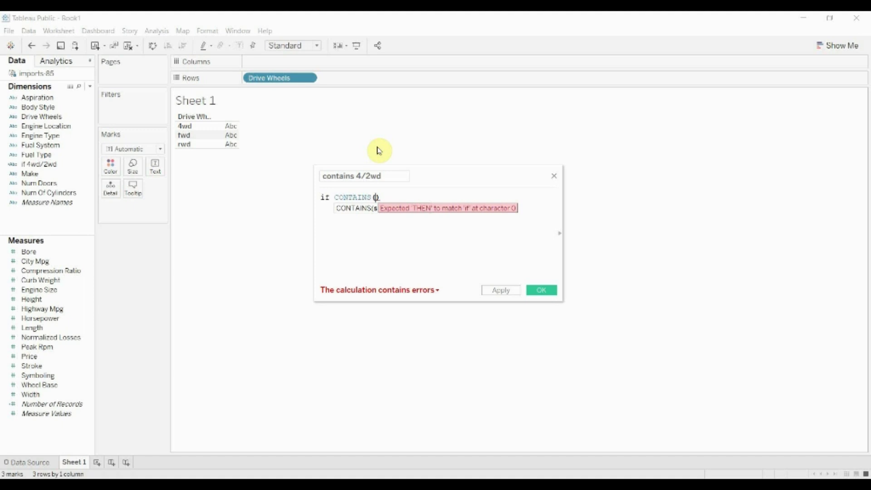
Step: Complete the formula as IF CONTAINS('fwd,rwd', [Drive Wheels]) THEN '2wd' ELSE '4wd' END
type("'")
type("2wd,")
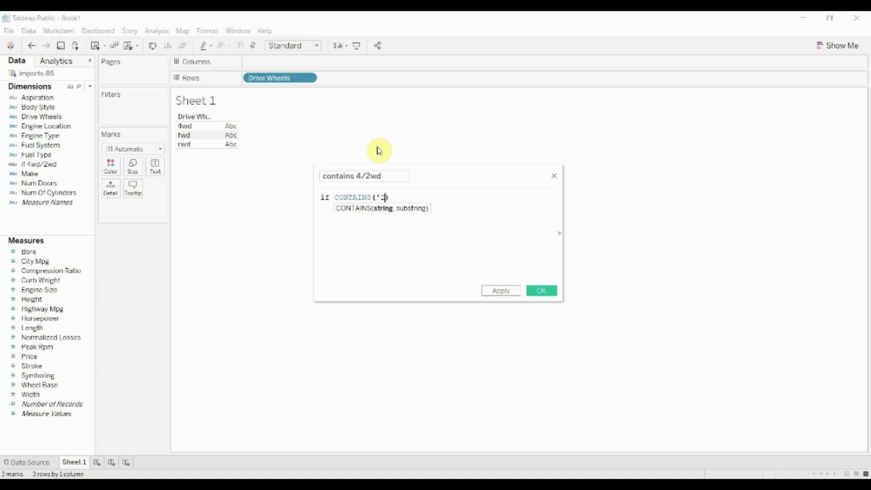
key("BackSpace")
key("BackSpace")
key("BackSpace")
key("BackSpace")
type("fwd,r")
type("wd")
type("', ")
type("di")
type("r")
key("Return")
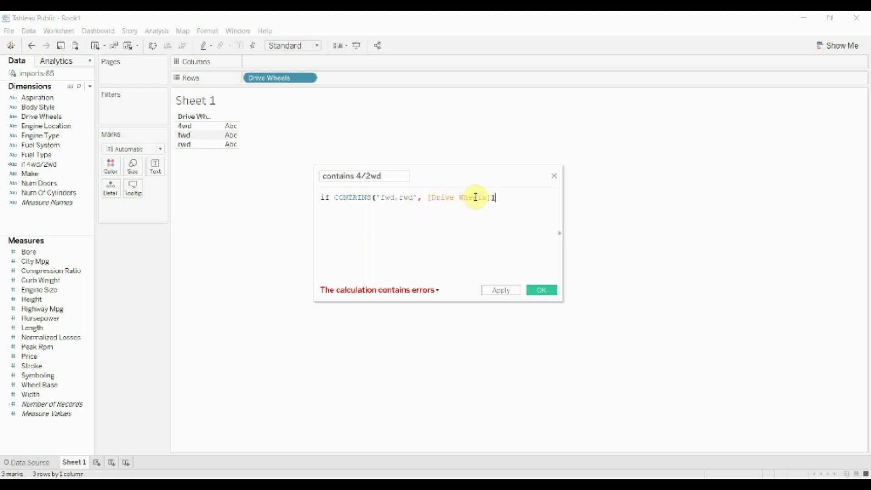
left_click(494, 198)
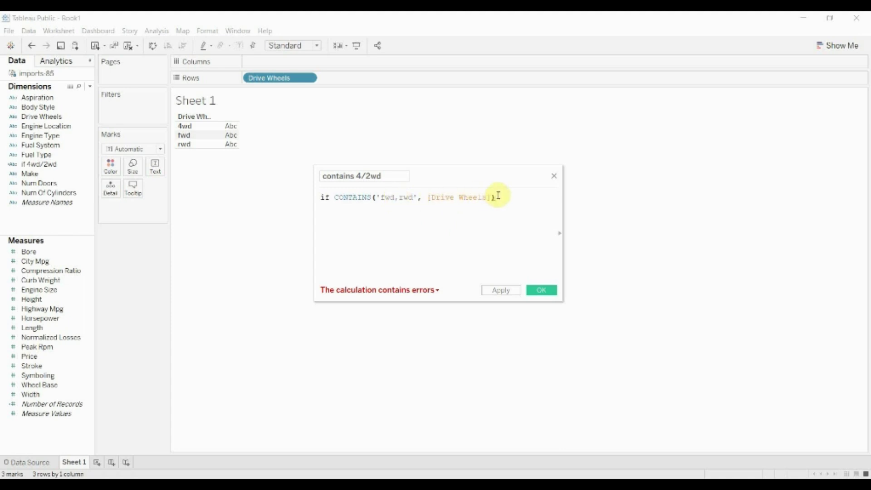
type("then '2")
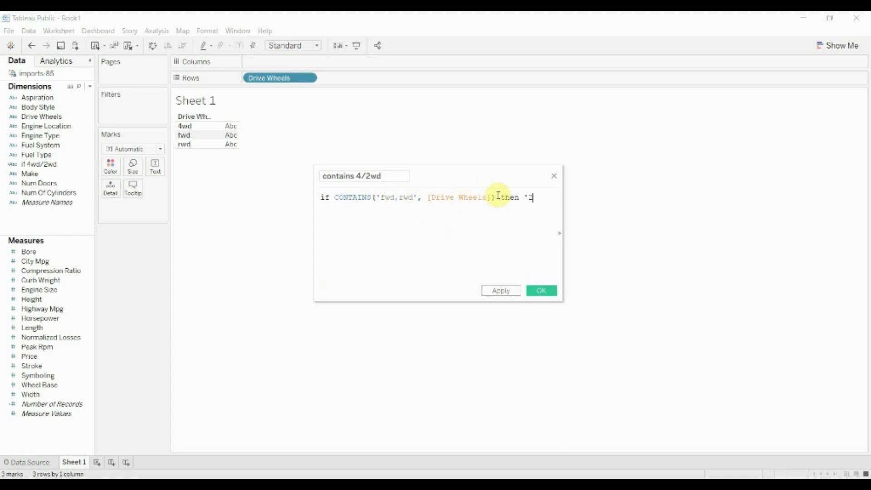
type("wd' else '4")
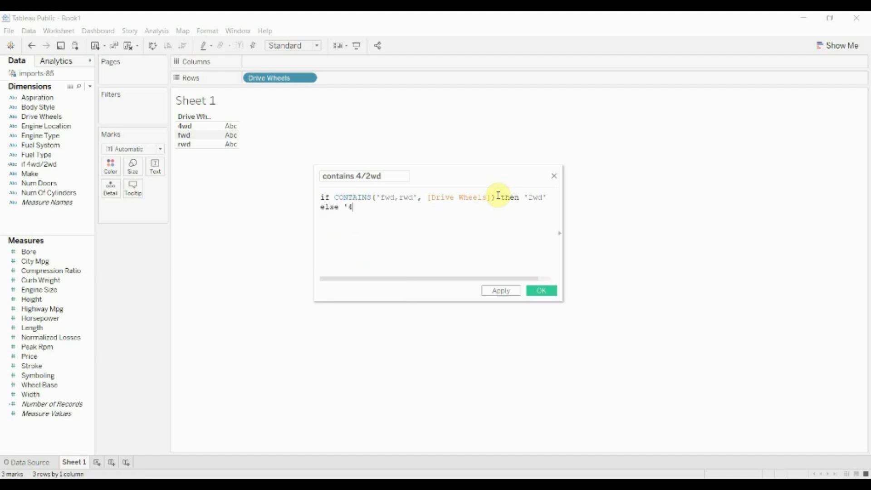
type("wd'")
key("Return")
type("end")
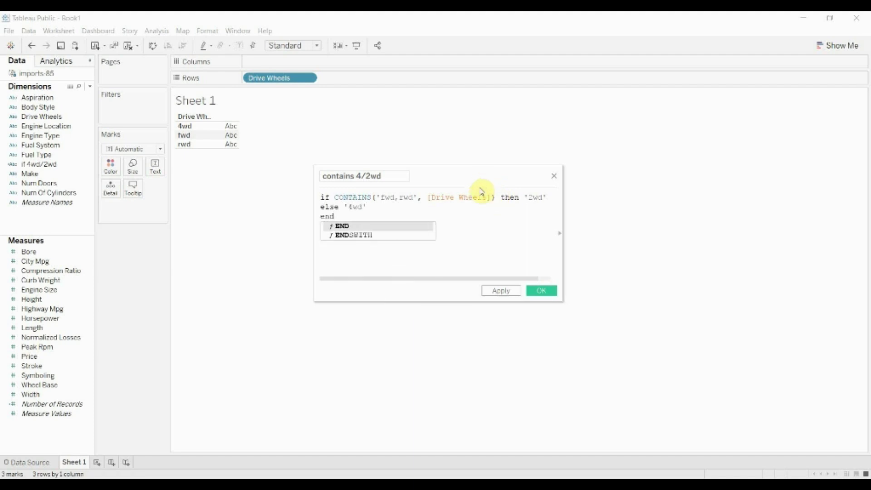
key("Escape")
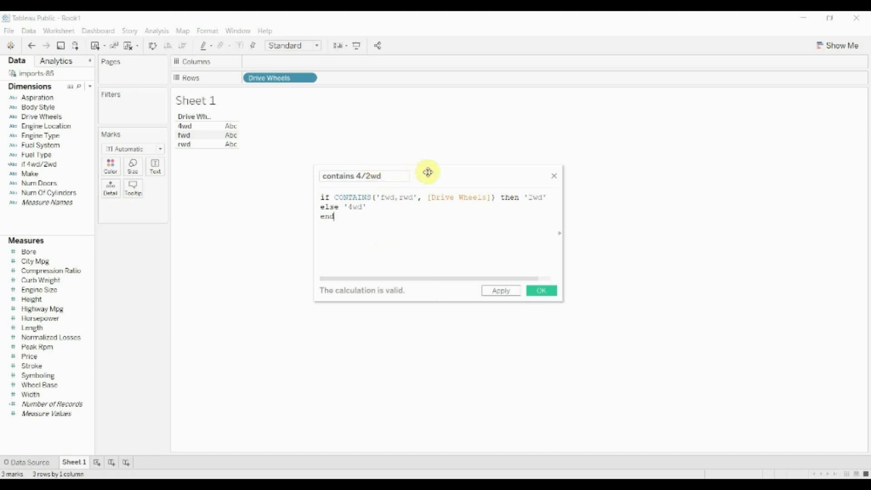
Step: Save 'contains 4/2wd', then add 'if 4wd/2wd' and 'contains 4/2wd' to Rows after Drive Wheels
left_click_drag(428, 172, 425, 163)
left_click(539, 282)
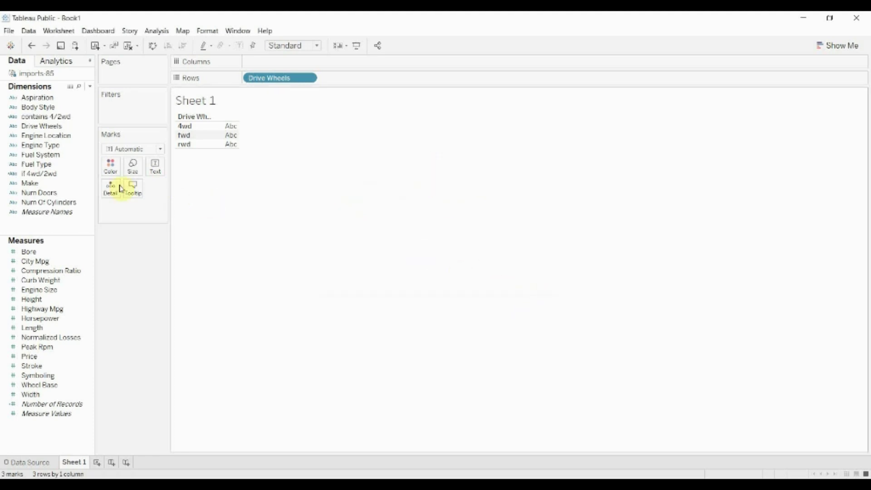
left_click_drag(48, 173, 336, 79)
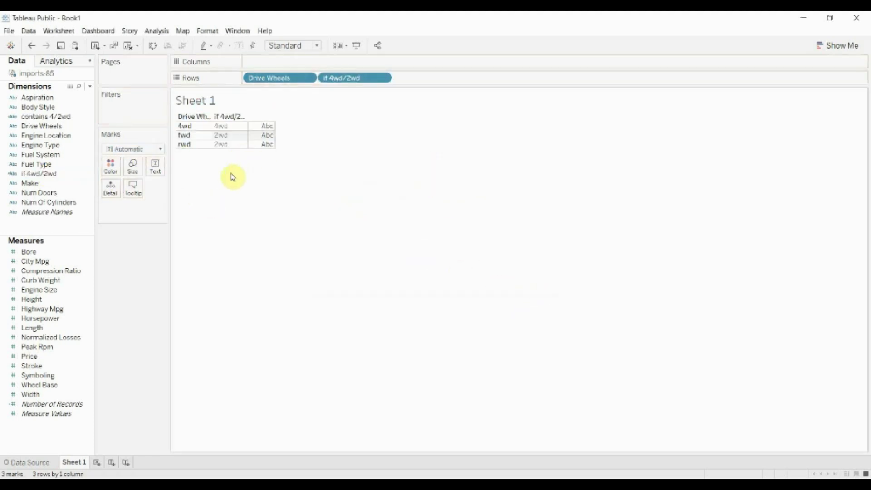
left_click(54, 117)
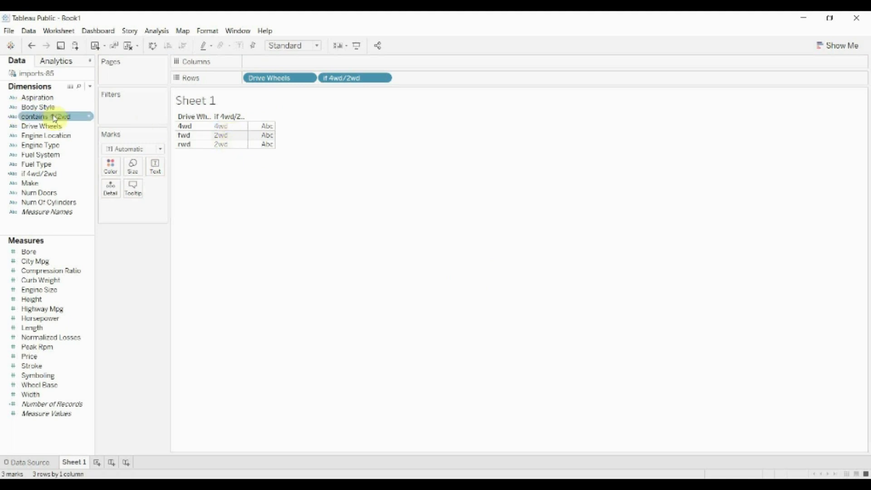
left_click_drag(55, 117, 440, 81)
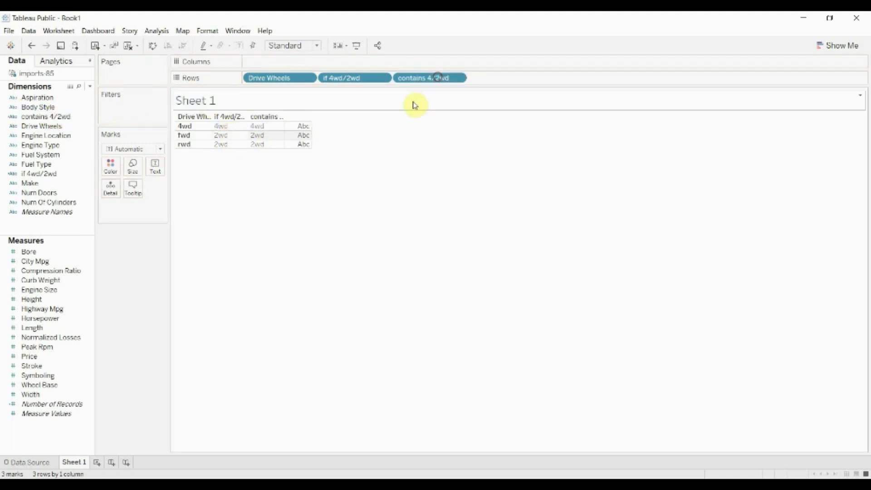